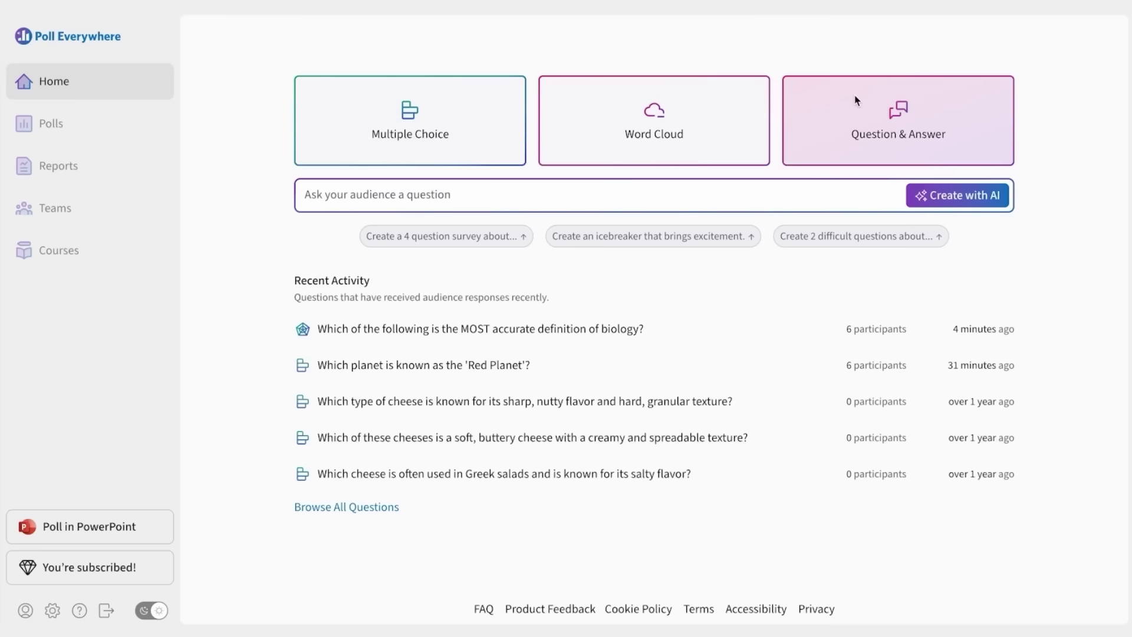
# - Prompt the AI with 'Make a quiz for Biology 101 students' to generate the quiz
pyautogui.click(364, 200)
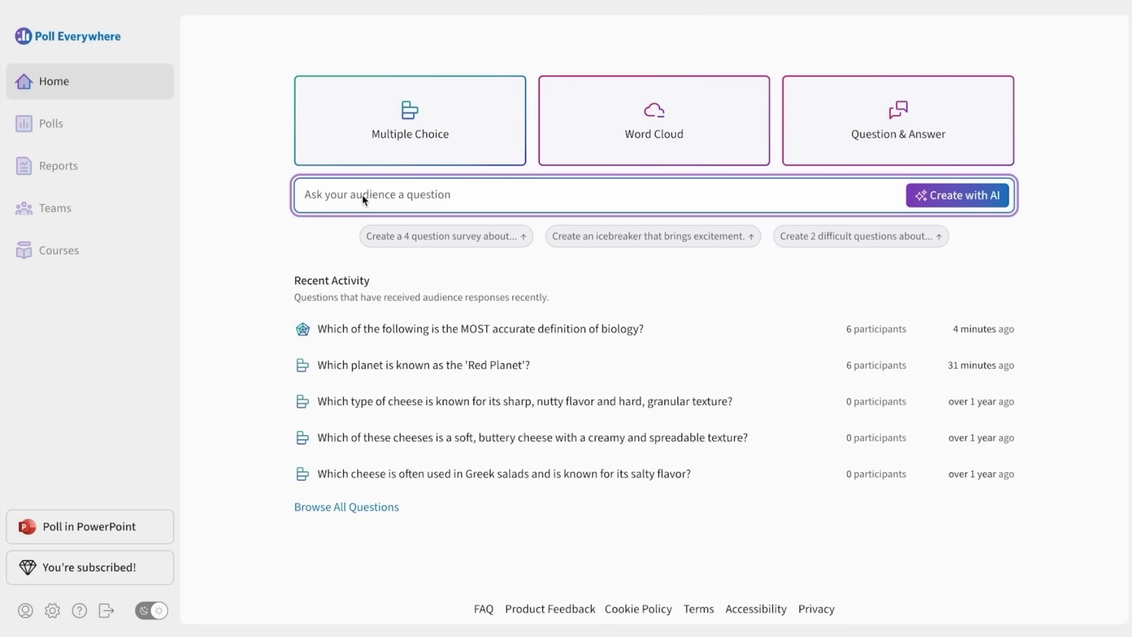
pyautogui.write('Make a quiz for Bio')
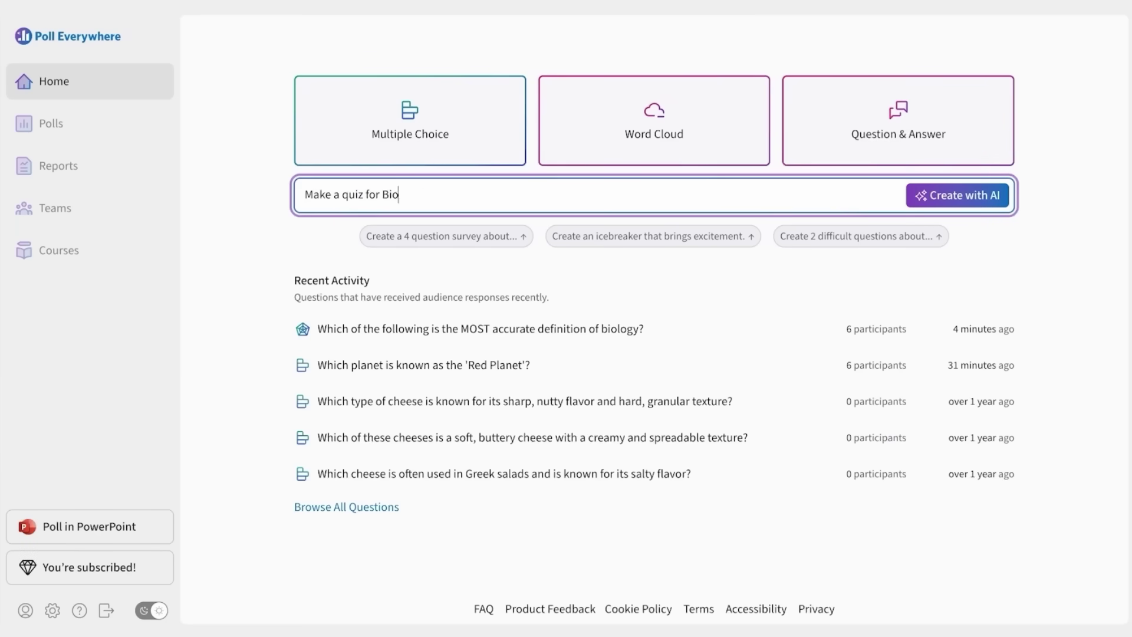
pyautogui.write('logy 101 students')
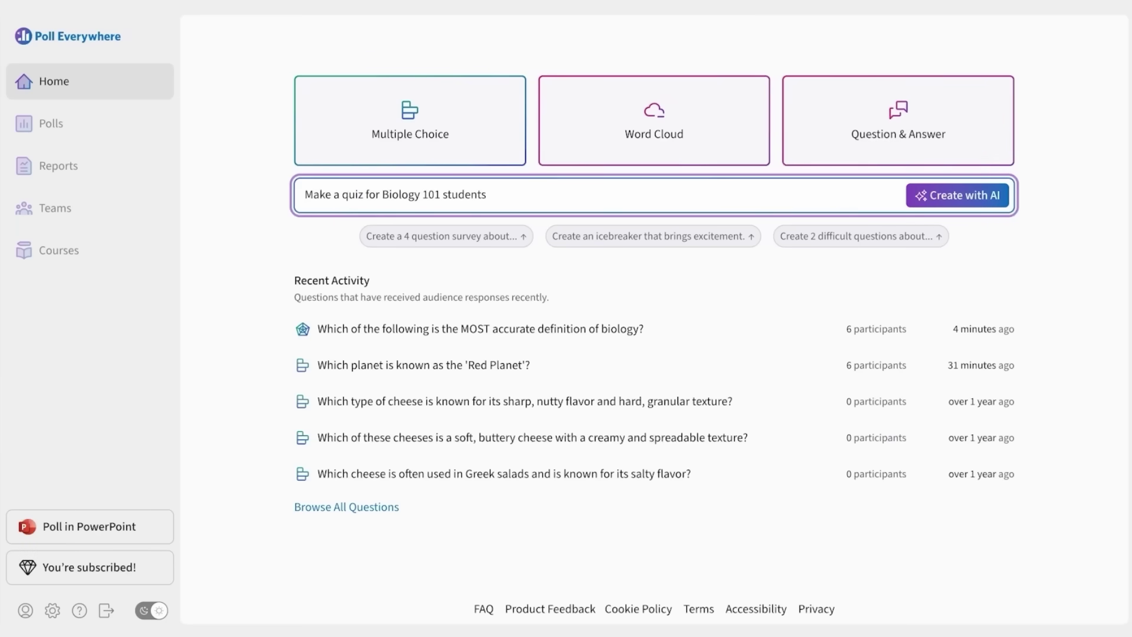
pyautogui.press('Return')
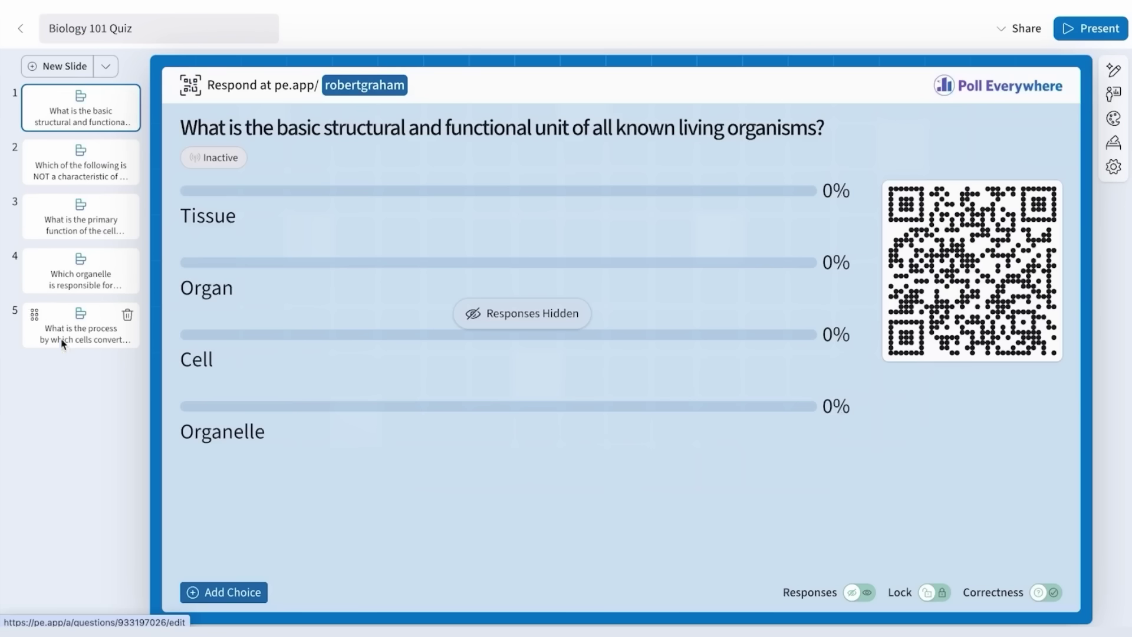
# - Replace 'and' with '&' in the first question's title
pyautogui.moveTo(486, 336)
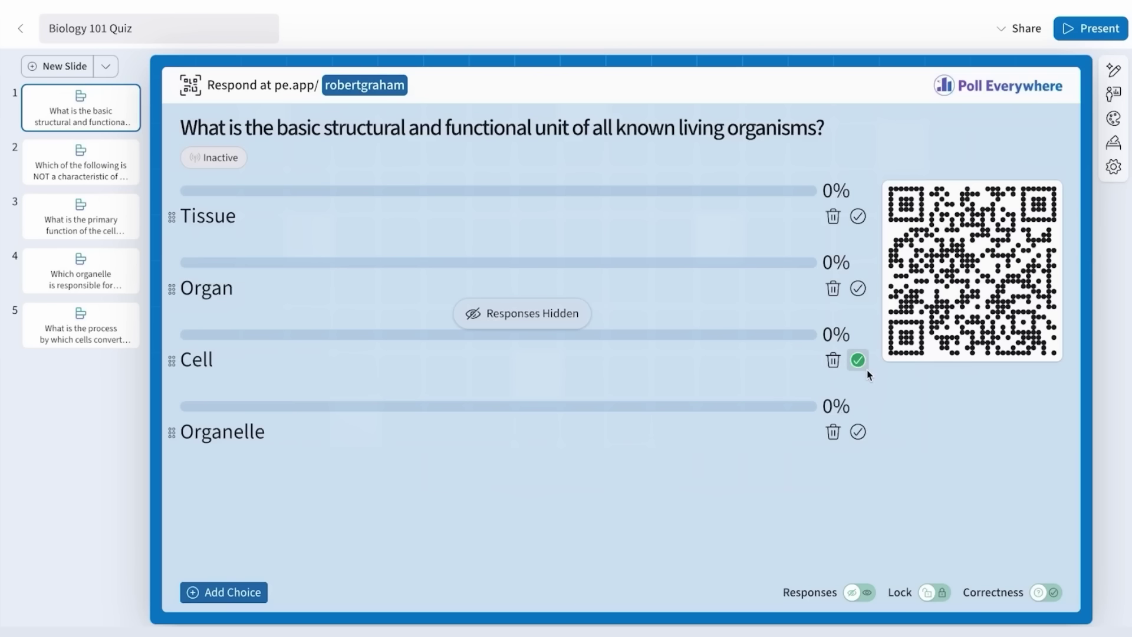
pyautogui.click(821, 134)
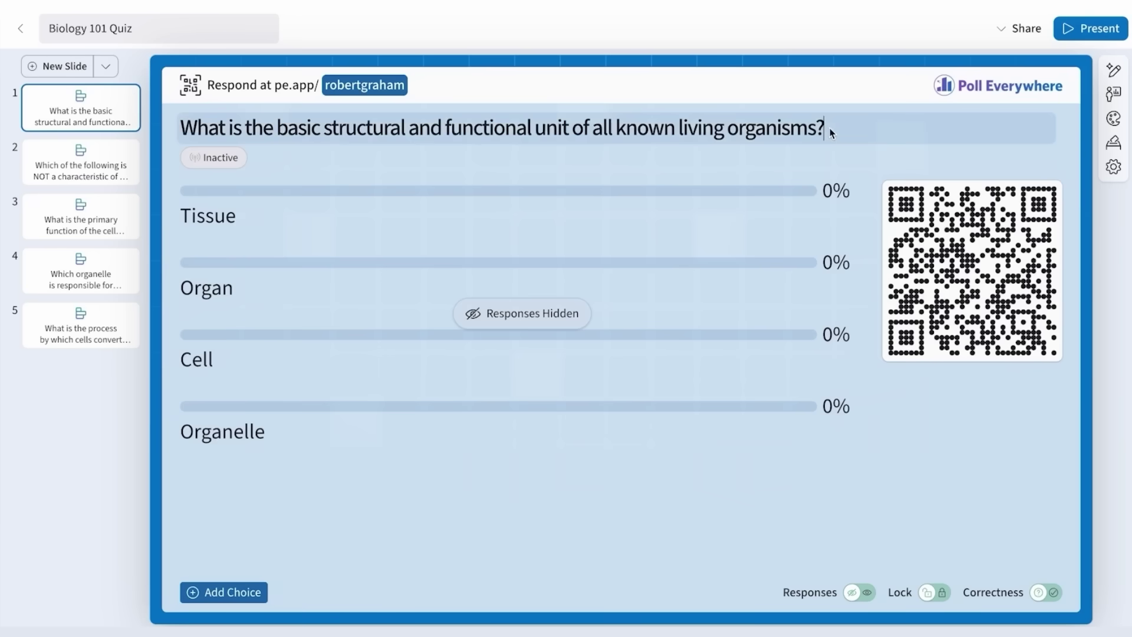
pyautogui.doubleClick(440, 128)
pyautogui.press('BackSpace')
pyautogui.write('&')
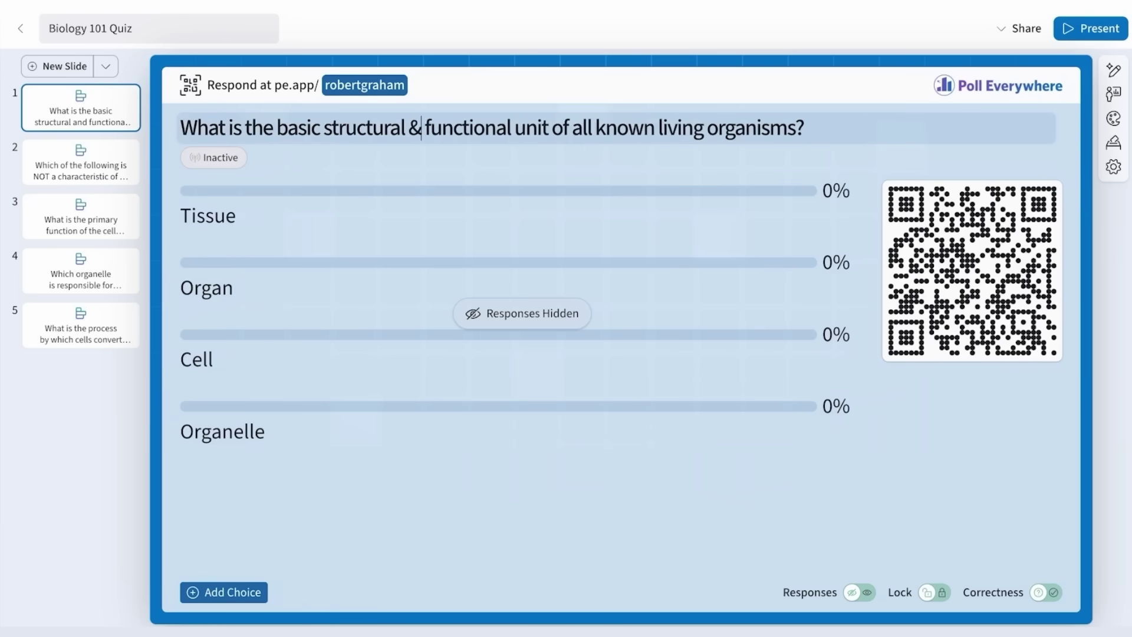
# - Rename the Tissue choice to Atoms and move Cell up to second place
pyautogui.doubleClick(195, 213)
pyautogui.write('Atoms')
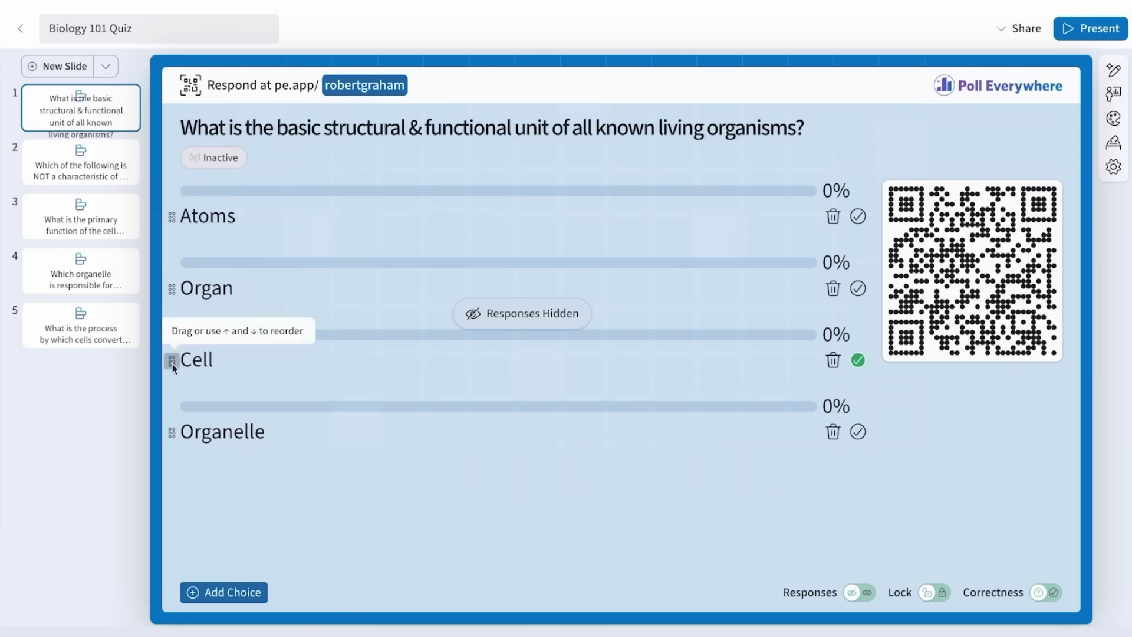
pyautogui.moveTo(172, 361); pyautogui.dragTo(172, 270)
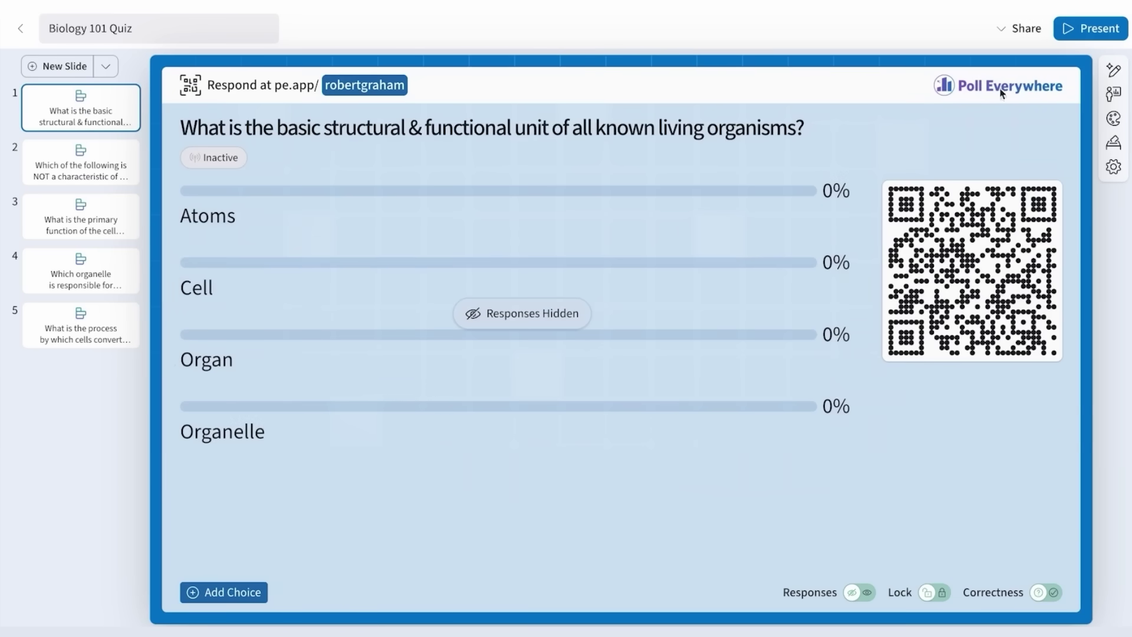
# - Apply the AI 'Make it harder' option to question 1, producing a protein-synthesis question
pyautogui.click(1113, 70)
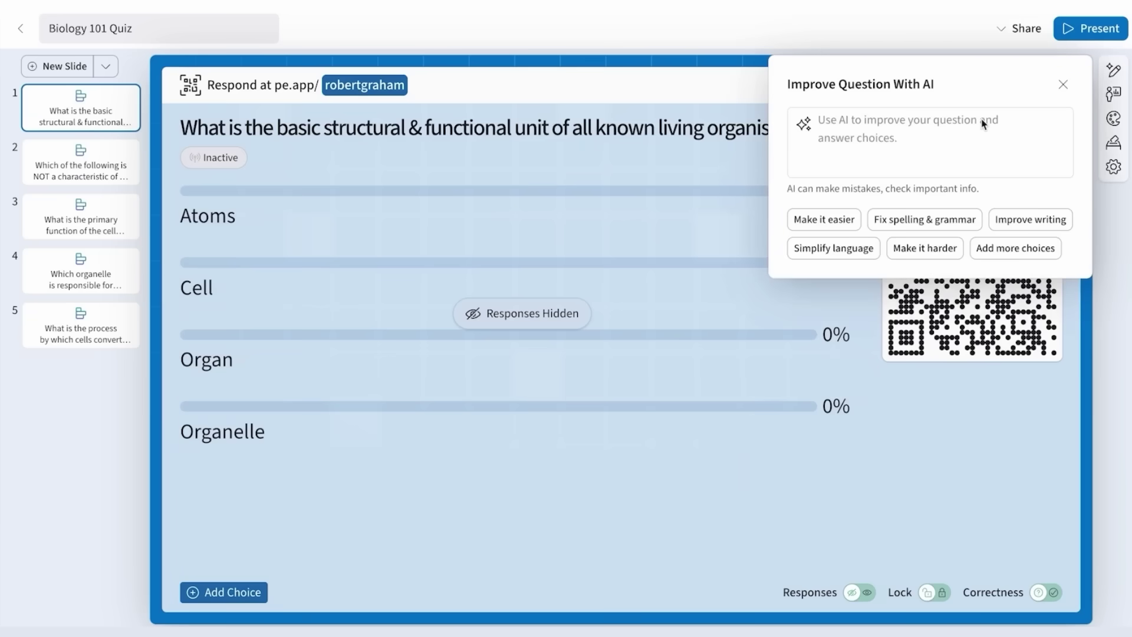
pyautogui.click(938, 248)
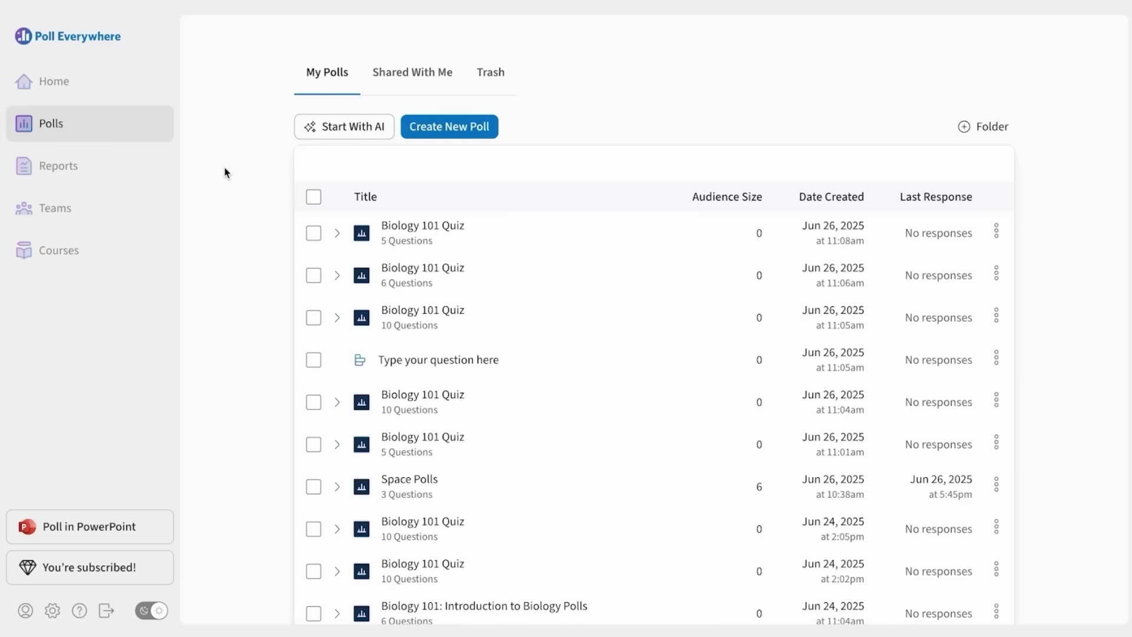
# - Create an AI poll from the pasted lesson plan, asking 'Can you create six questions from this lesson plan?'
pyautogui.click(348, 126)
pyautogui.hotkey('ctrl', 'v')
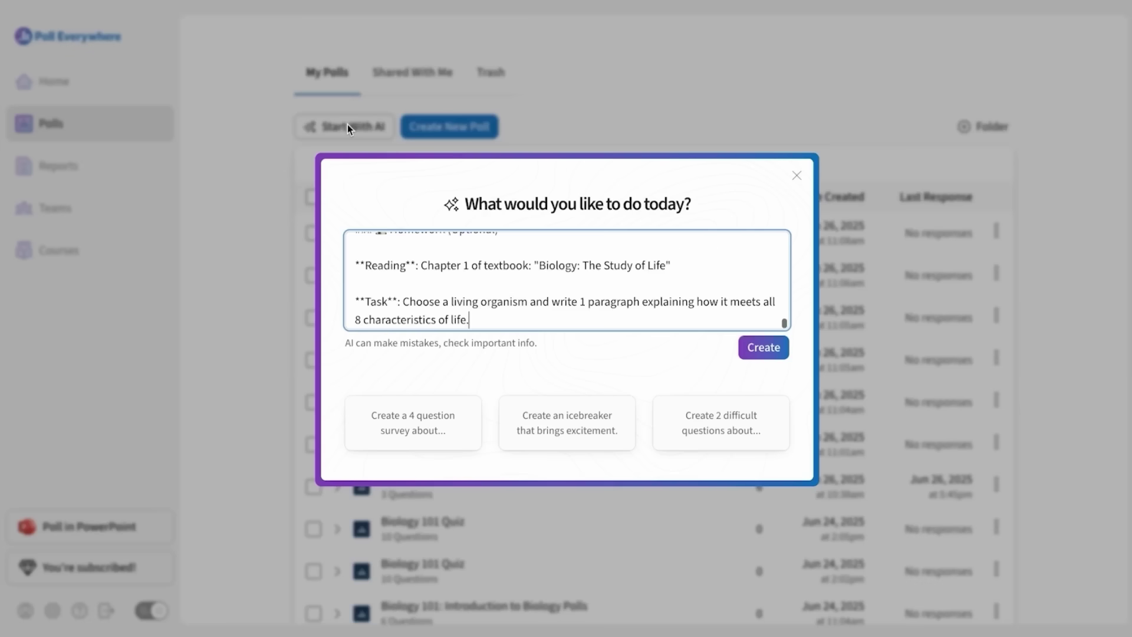
pyautogui.press('Return')
pyautogui.press('Return')
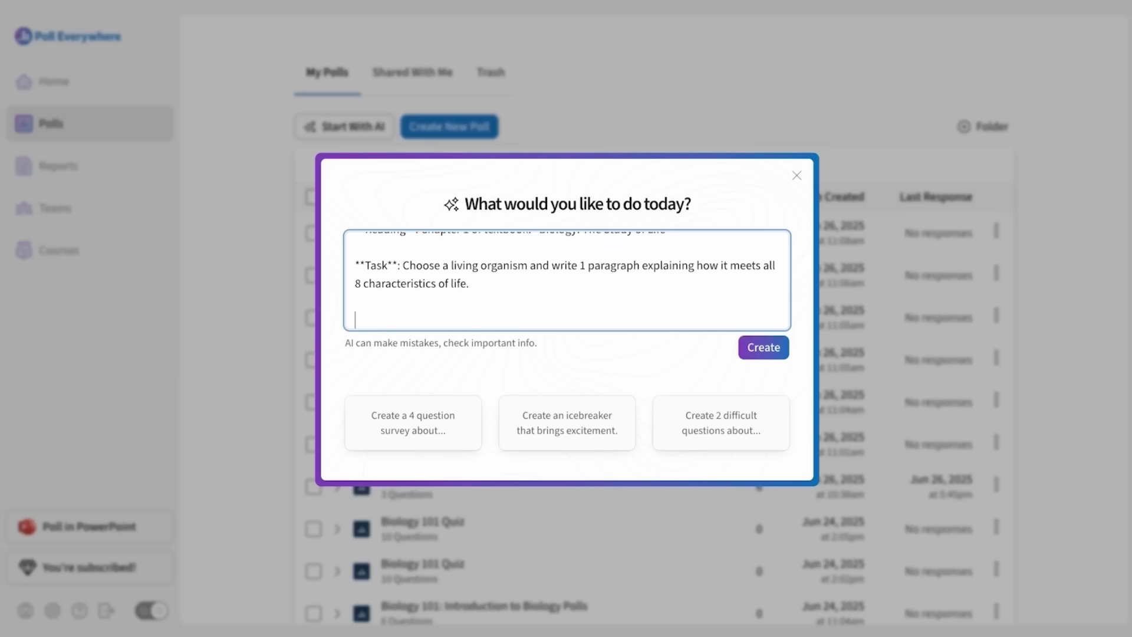
pyautogui.write('Can you create six questions from this lesson plan?')
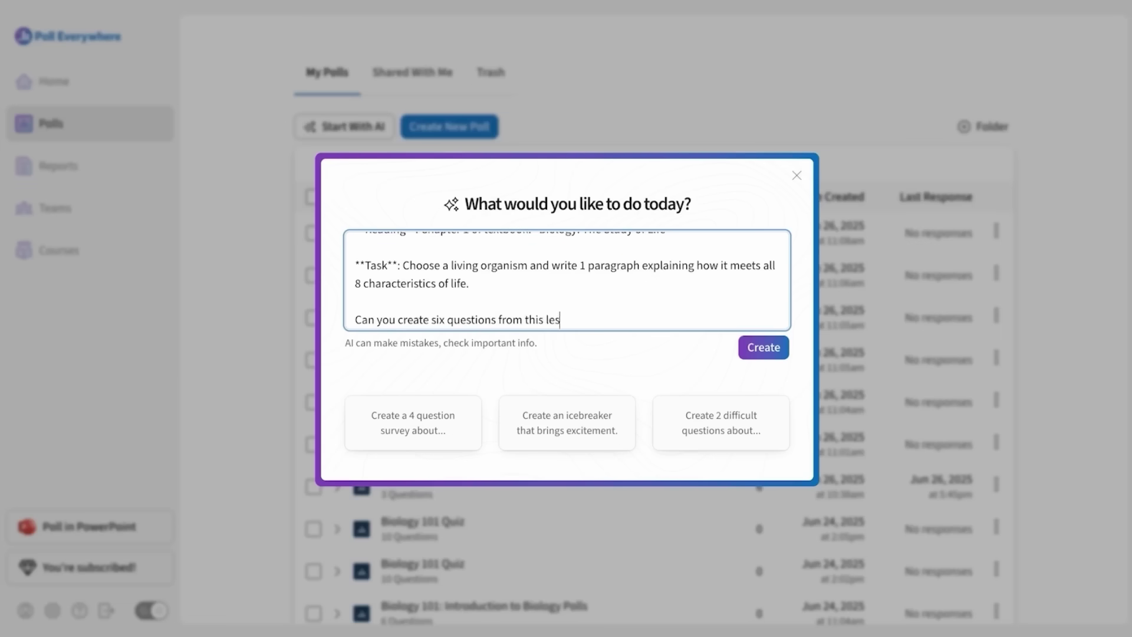
pyautogui.click(755, 348)
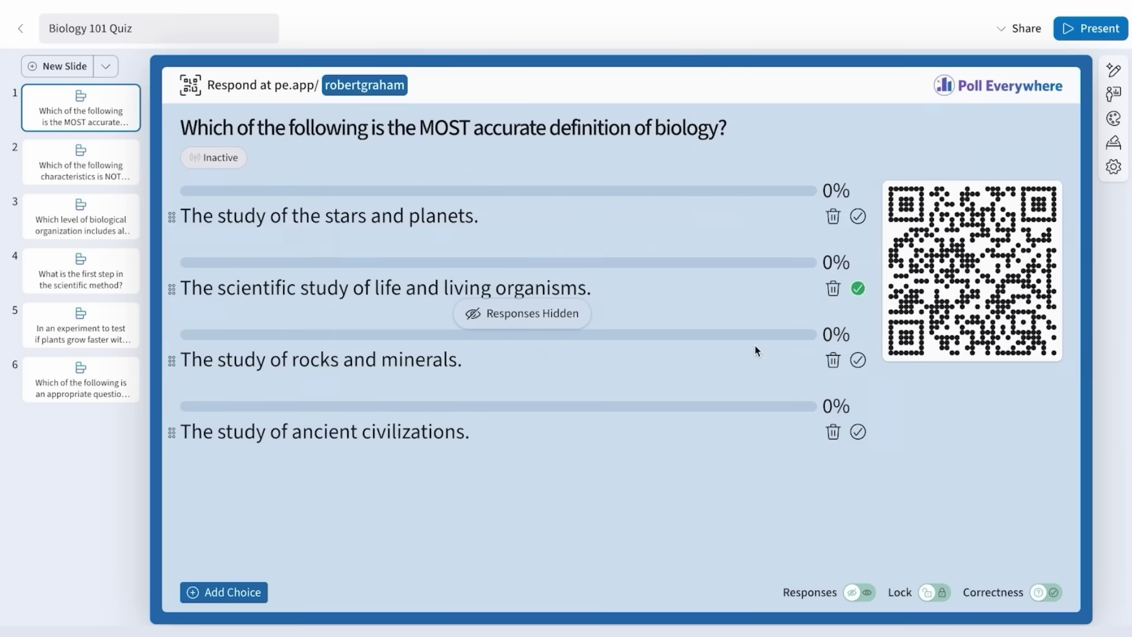
# - Present the six-question Biology 101 Quiz full screen
pyautogui.click(1092, 28)
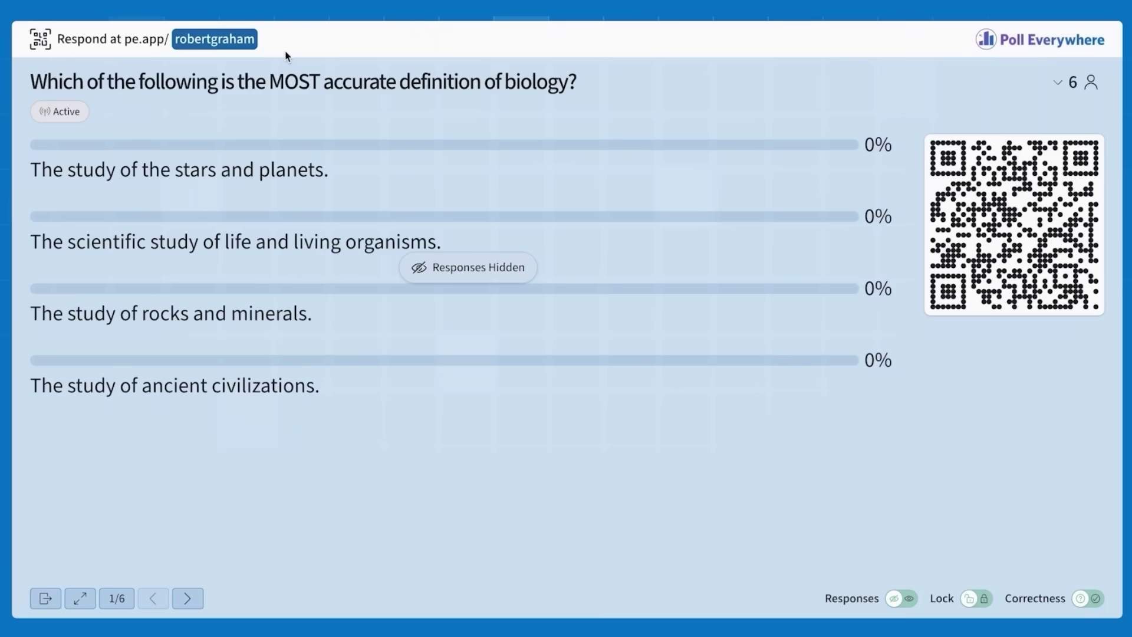
# - Show question 1's responses, lock it, reveal the correct answer, then advance to question 2
pyautogui.click(900, 600)
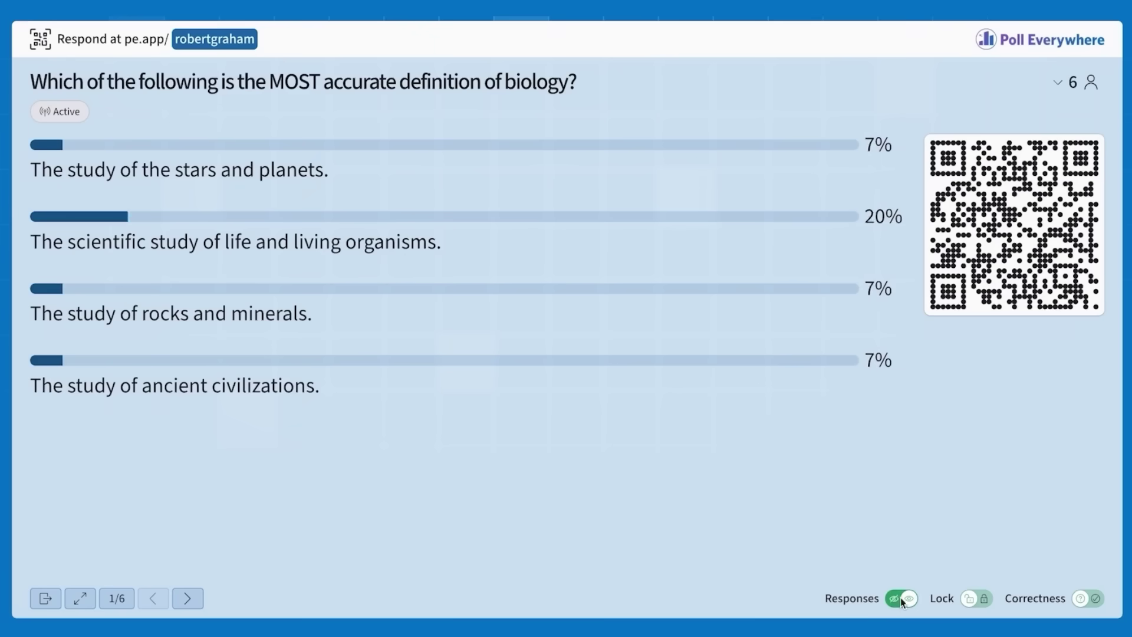
pyautogui.click(984, 599)
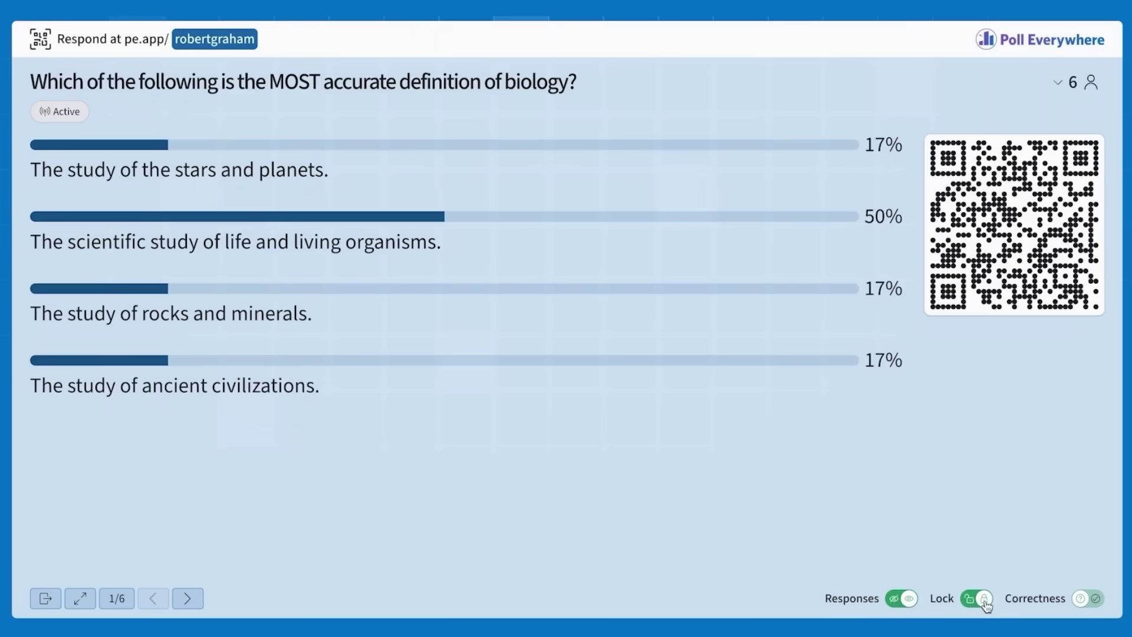
pyautogui.click(1095, 600)
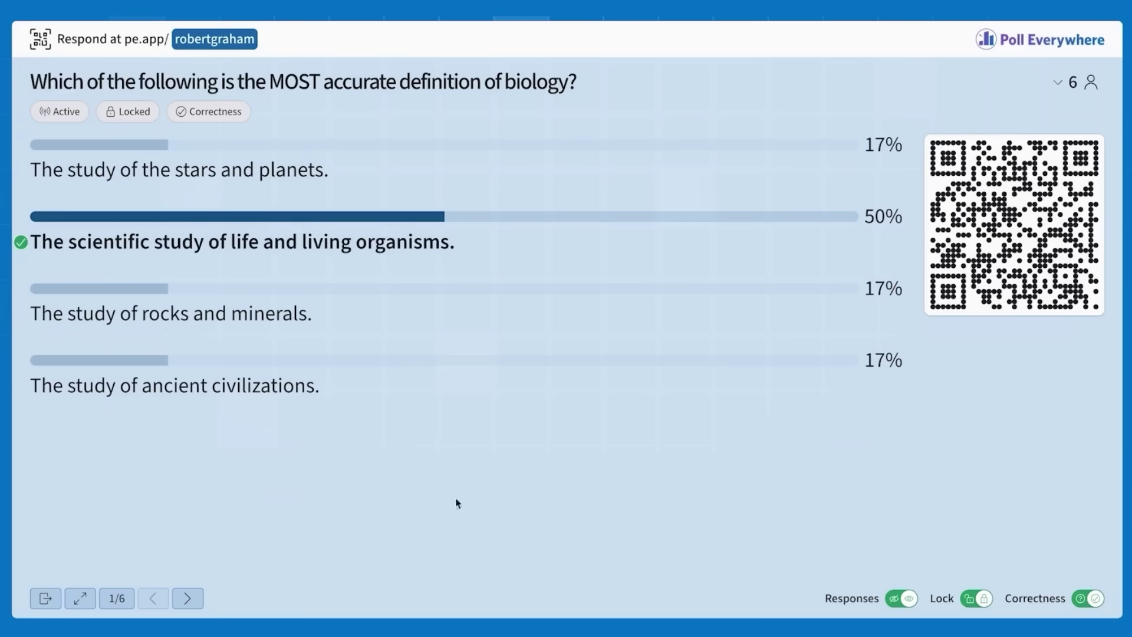
pyautogui.click(190, 600)
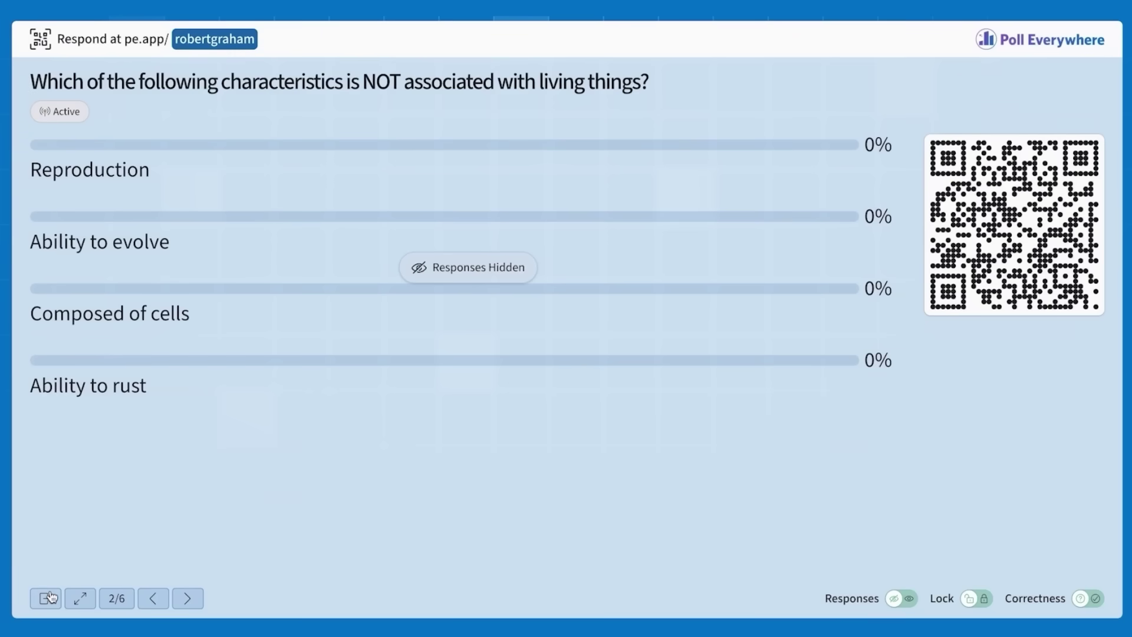
# - Exit the presentation and switch question 1's results chart from Donut and Likert to Radar
pyautogui.click(49, 598)
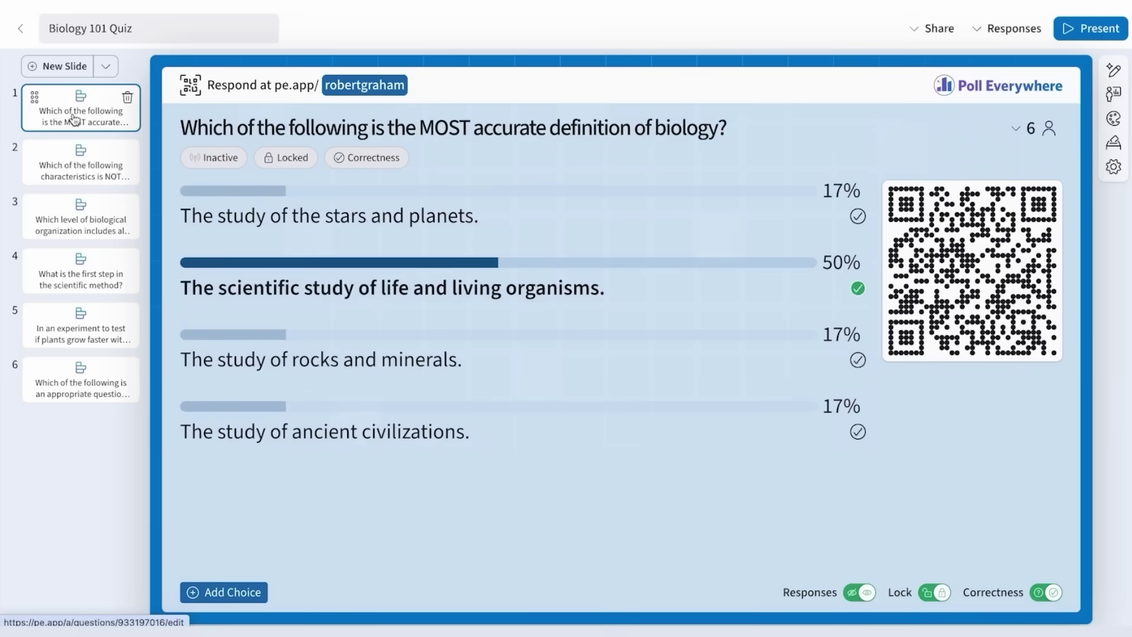
pyautogui.click(1114, 93)
pyautogui.click(943, 147)
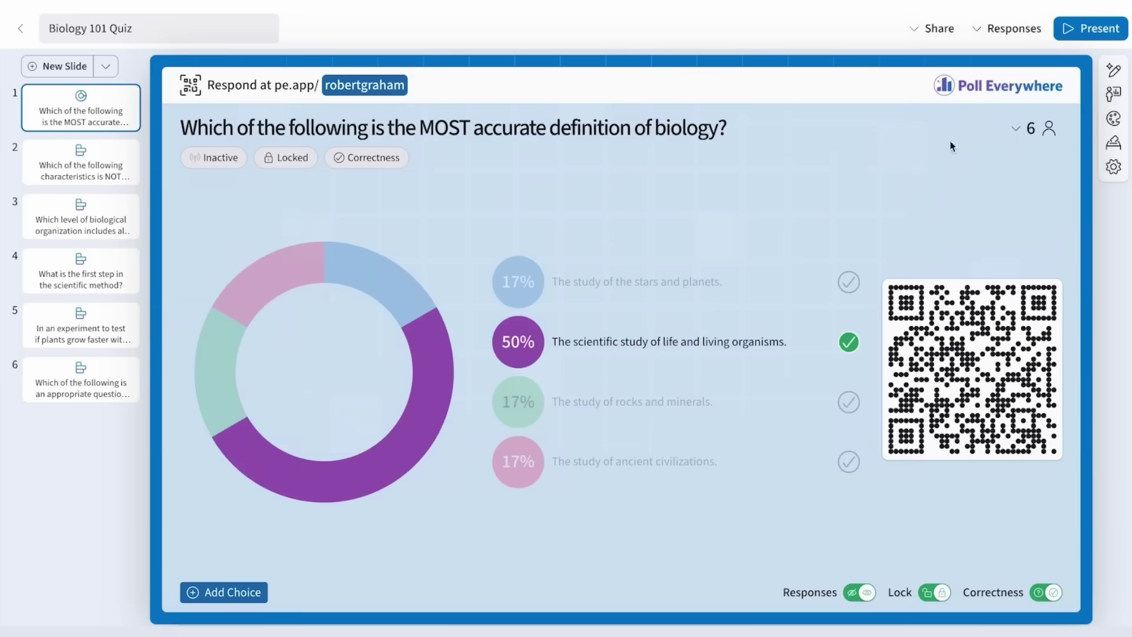
pyautogui.click(1114, 94)
pyautogui.click(1034, 149)
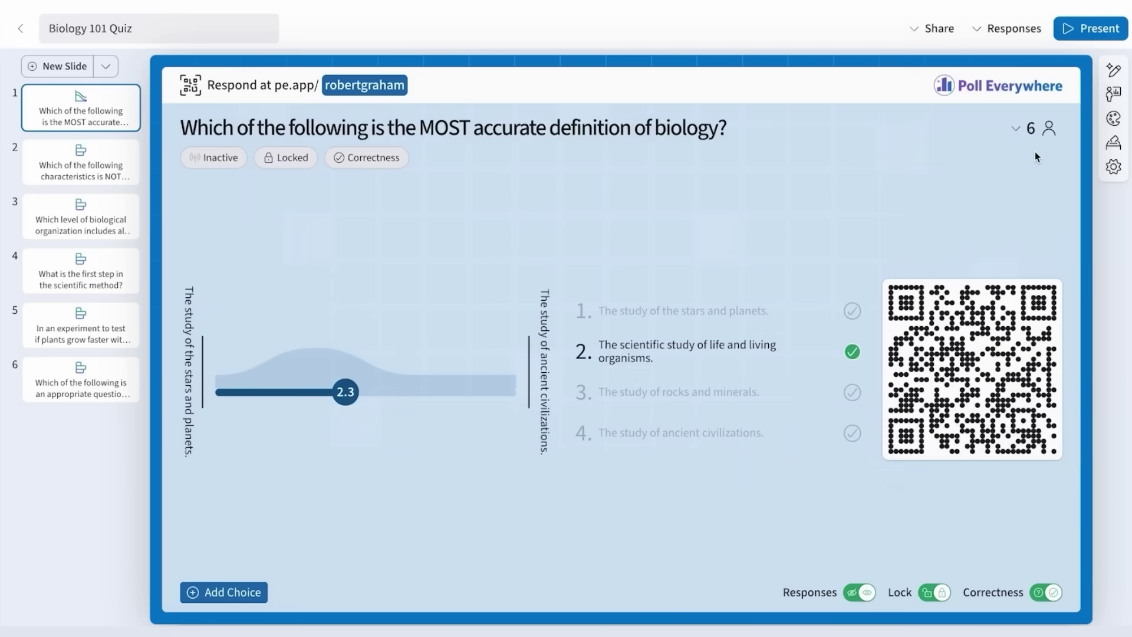
pyautogui.click(1115, 93)
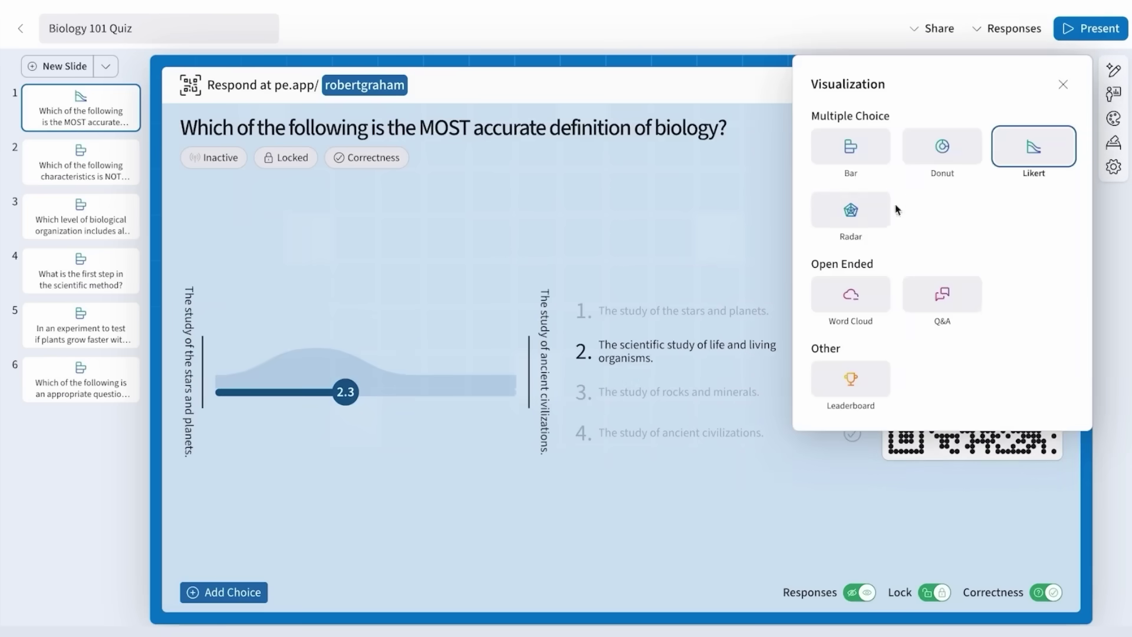
pyautogui.click(870, 222)
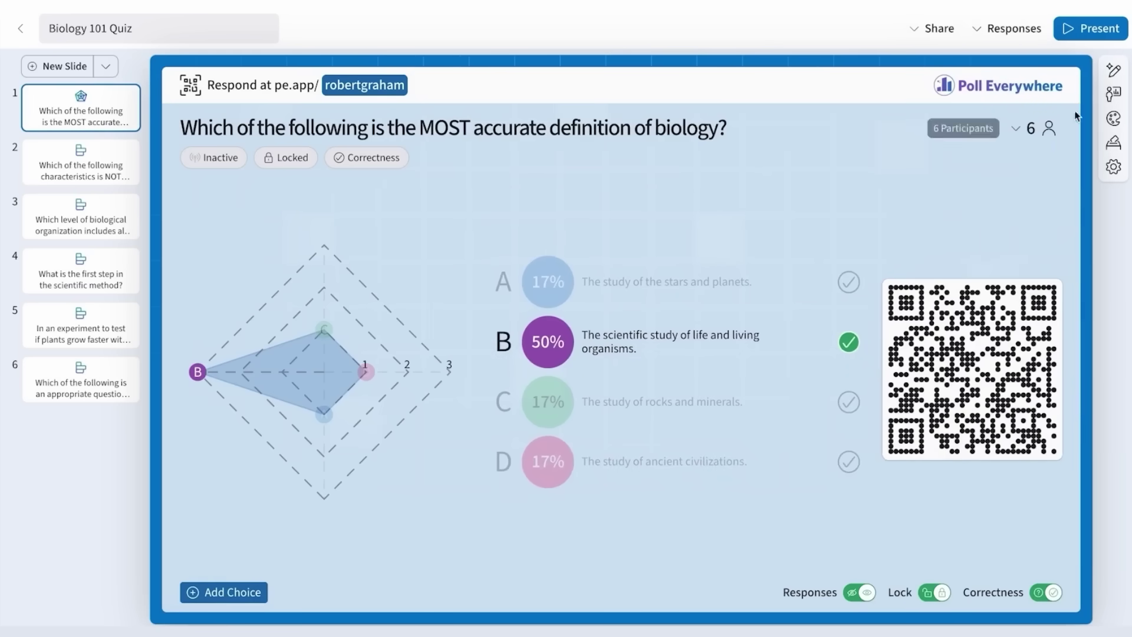
pyautogui.click(1112, 94)
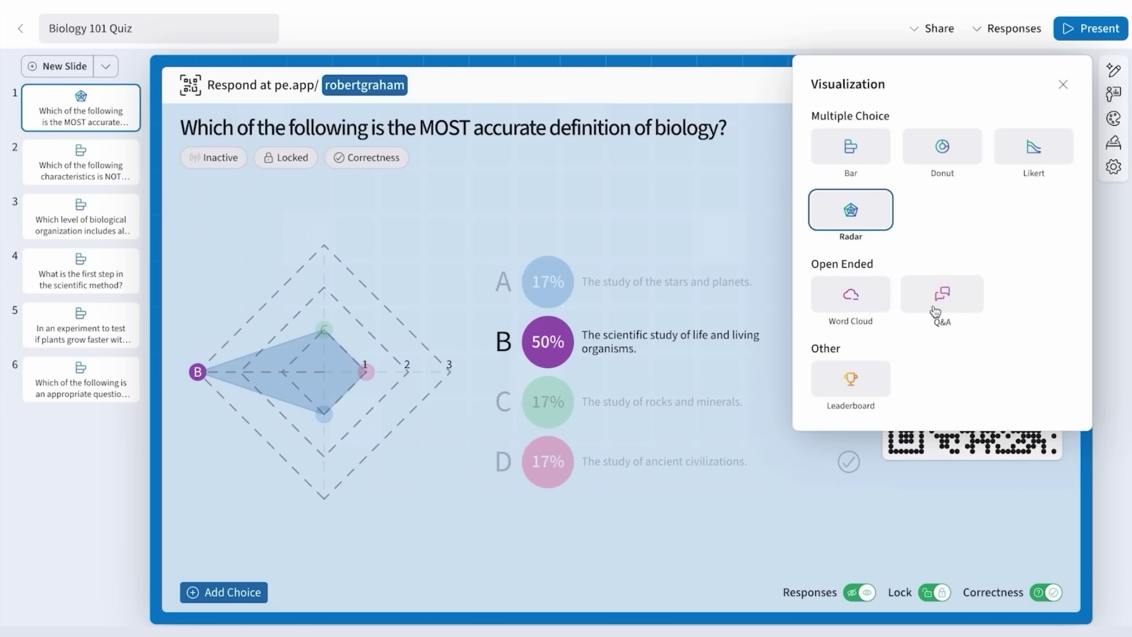
pyautogui.click(1066, 85)
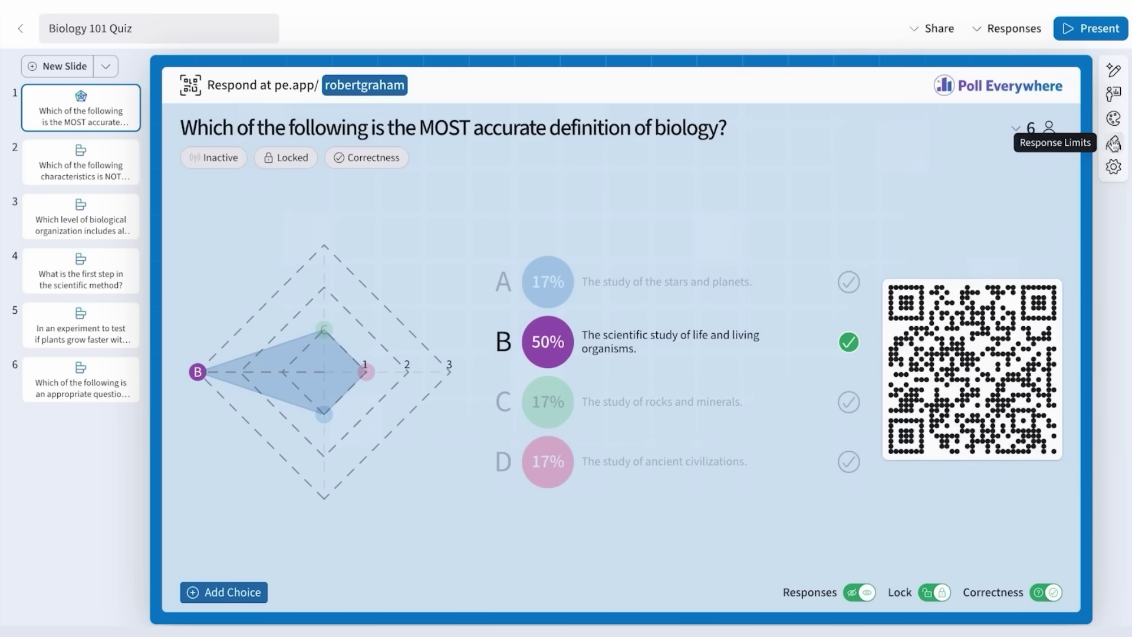
pyautogui.click(1114, 118)
pyautogui.click(782, 195)
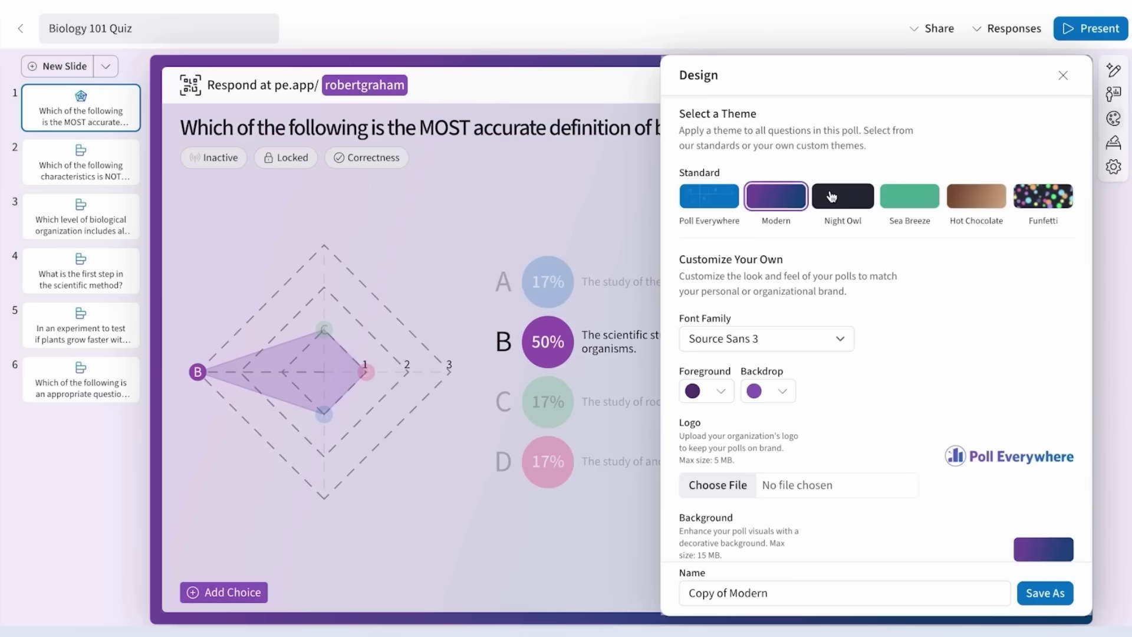
pyautogui.click(832, 197)
pyautogui.click(718, 205)
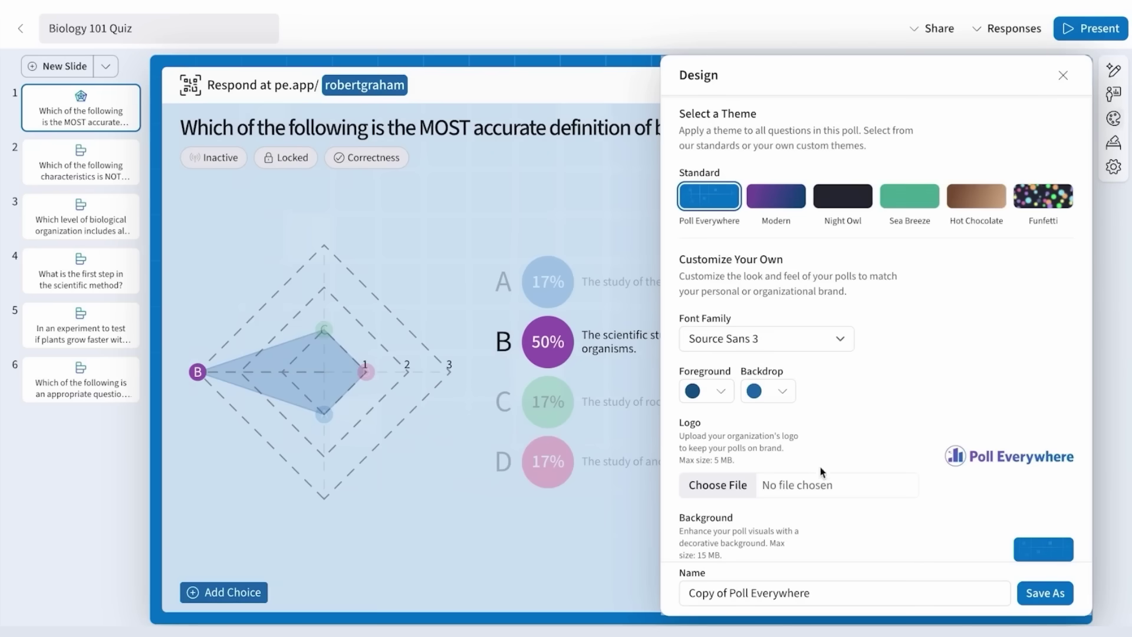
pyautogui.click(1063, 75)
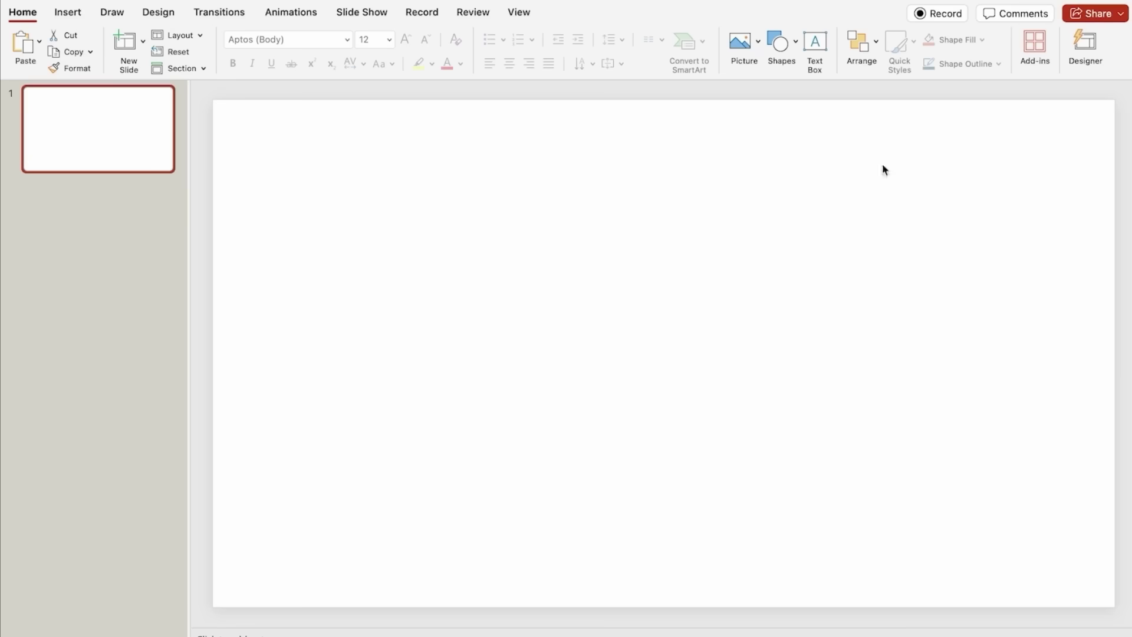
# - Add a 'What's your favorite flavor of ice cream' poll, changing Cookie Dough to Mint Chocolate Chip
pyautogui.click(1036, 59)
pyautogui.click(922, 187)
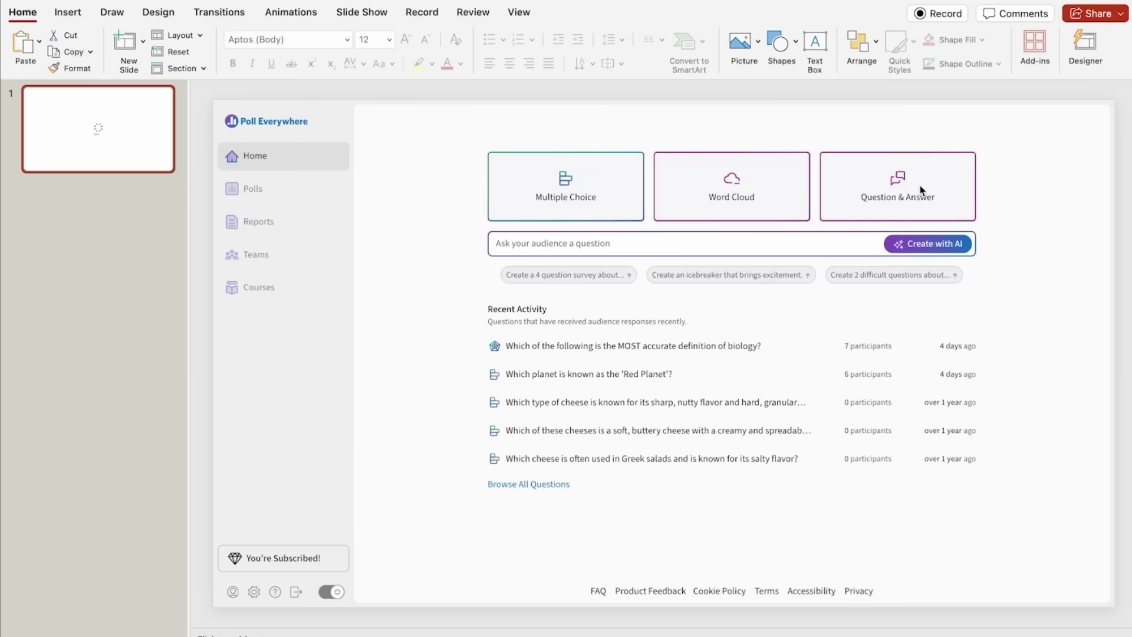
pyautogui.click(623, 244)
pyautogui.write("What's your favorite flavor of ice")
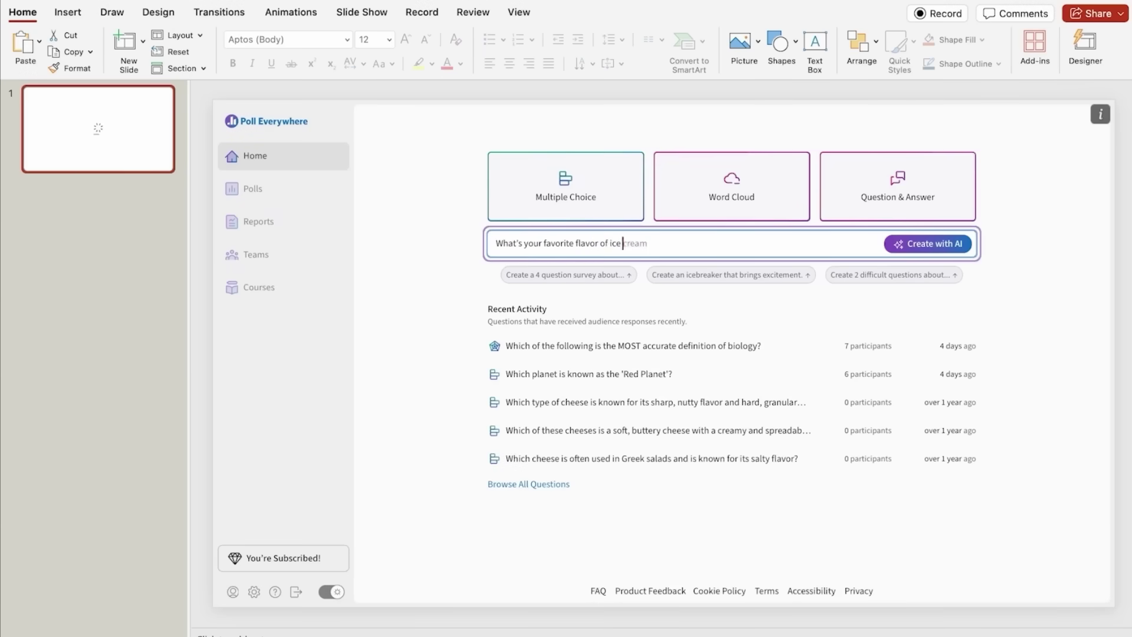
pyautogui.press('Tab')
pyautogui.press('Return')
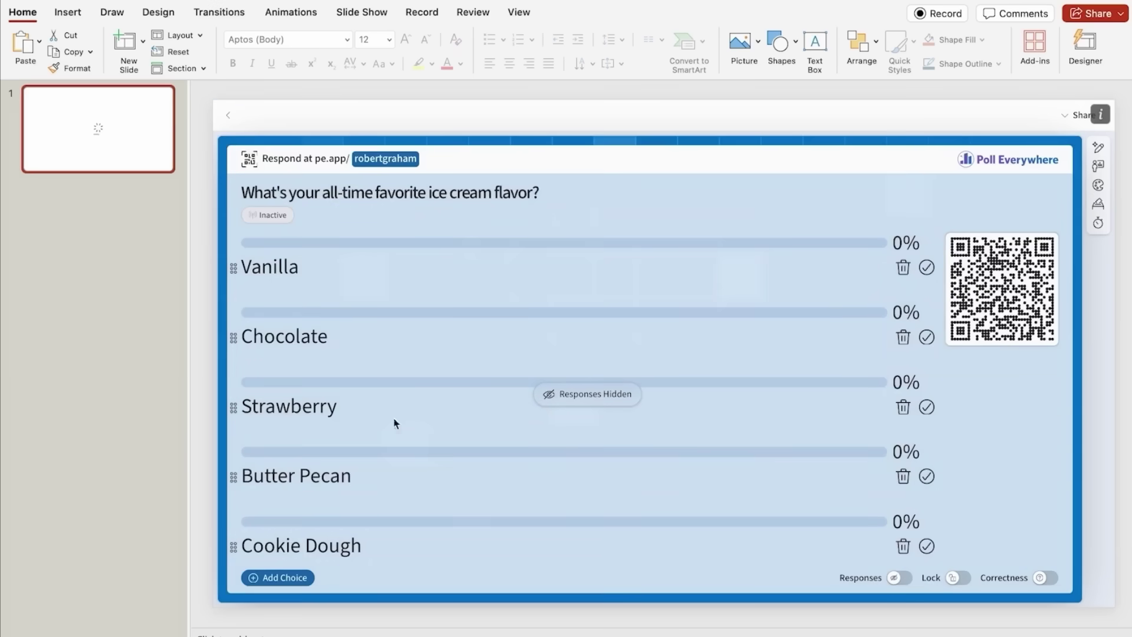
pyautogui.tripleClick(301, 546)
pyautogui.write('Mint Chocolate Chip')
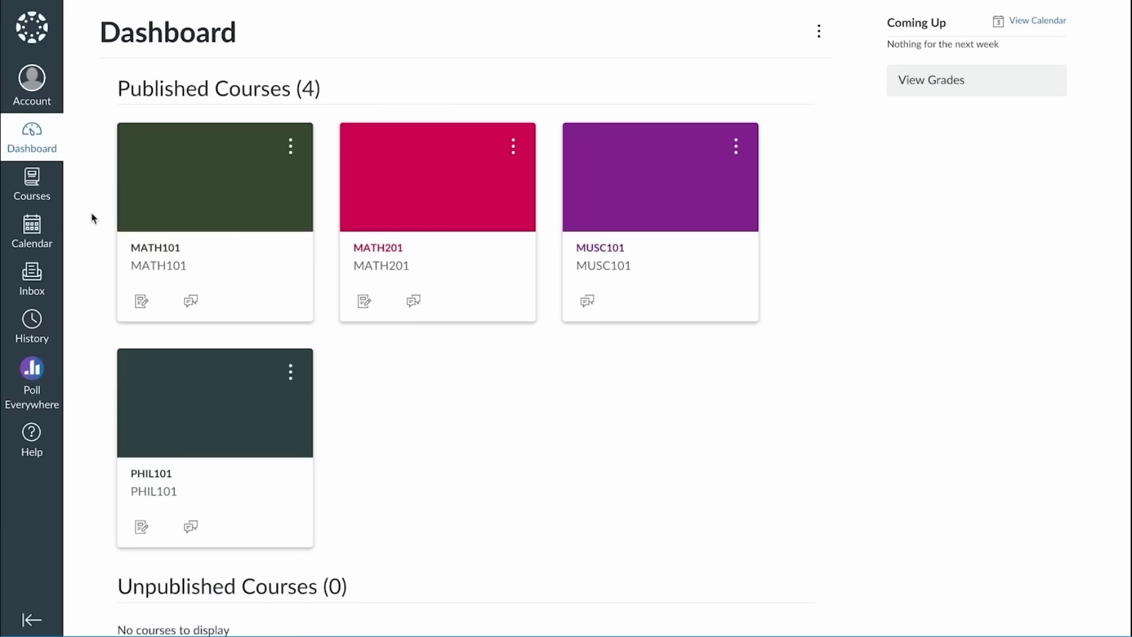
# - Generate a Philosophy 101 quiz with AI from Canvas's Poll Everywhere, then view the Courses list
pyautogui.click(32, 378)
pyautogui.click(990, 102)
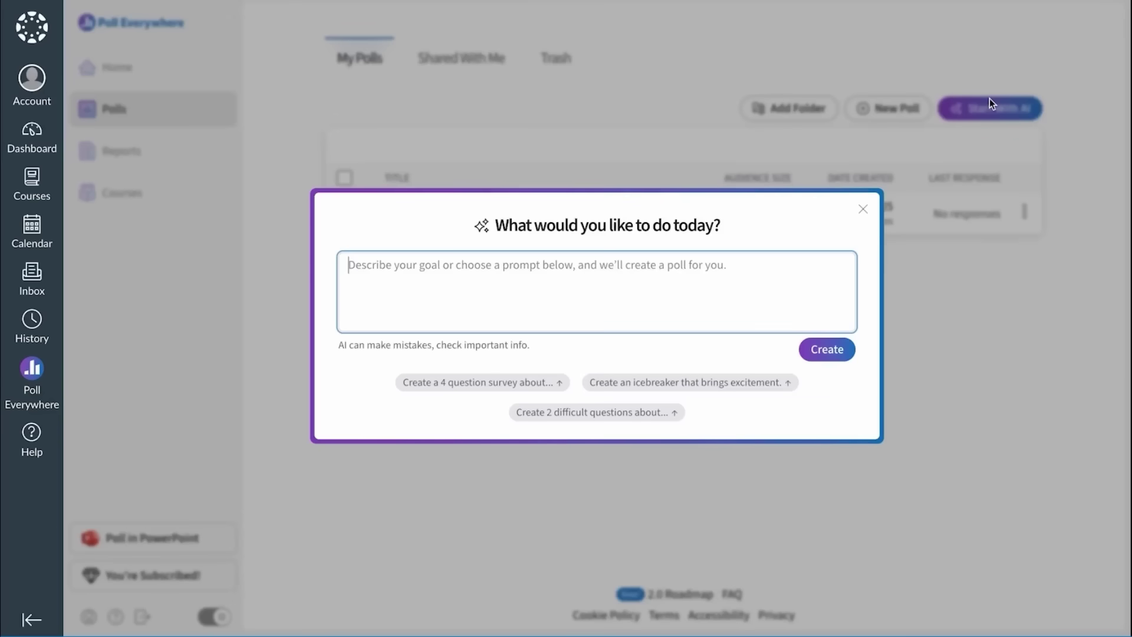
pyautogui.write('Can you make a quiz')
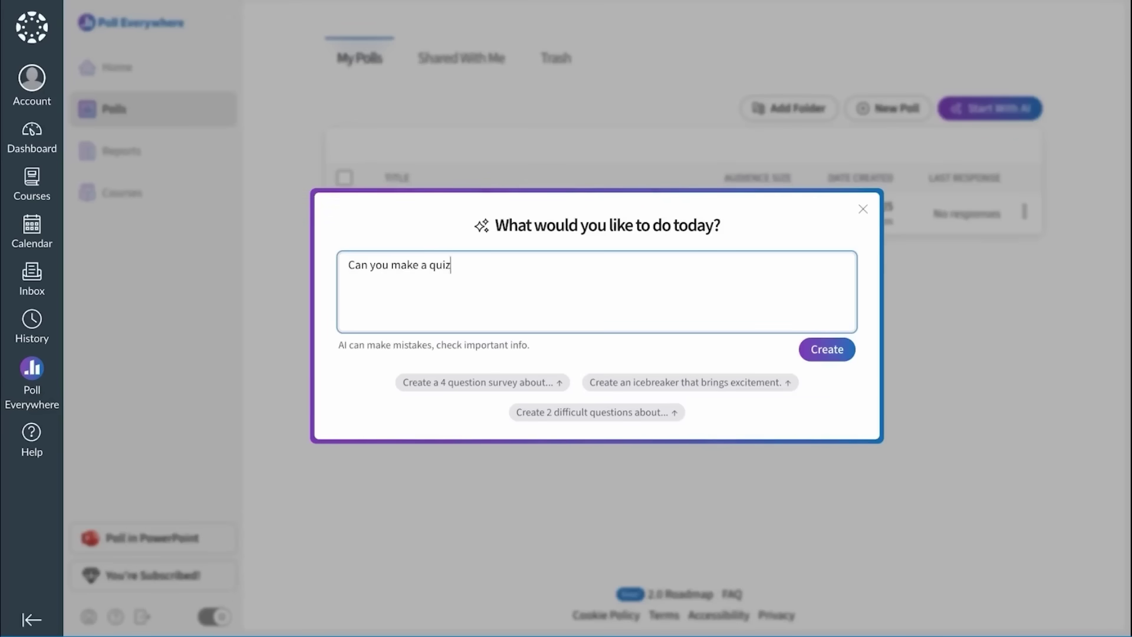
pyautogui.write(' for Philosophy 101?')
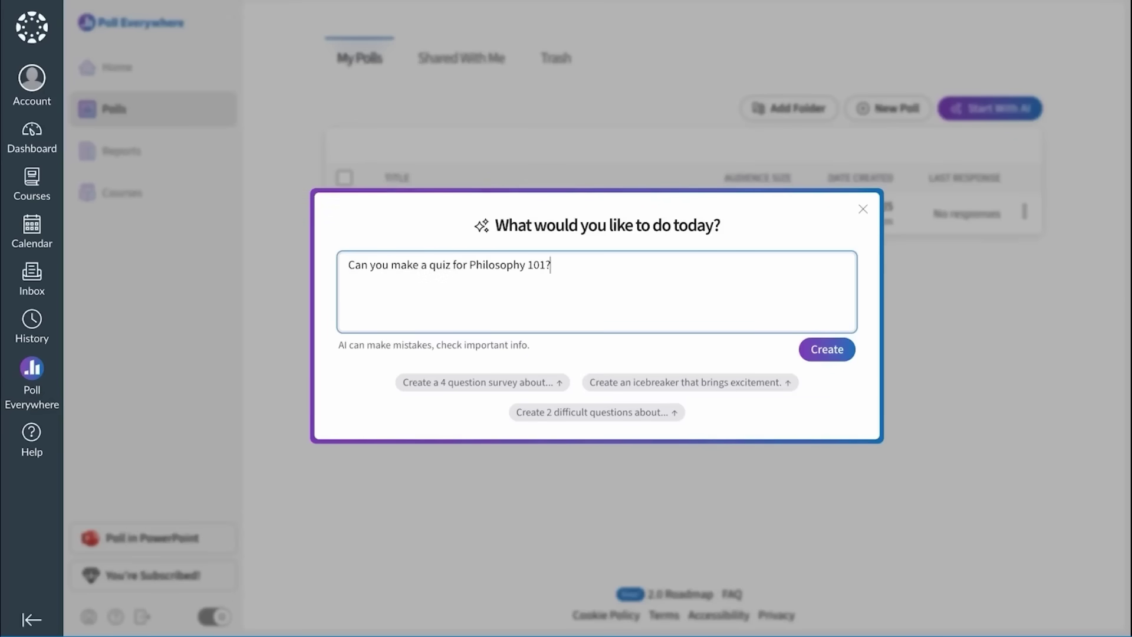
pyautogui.click(831, 354)
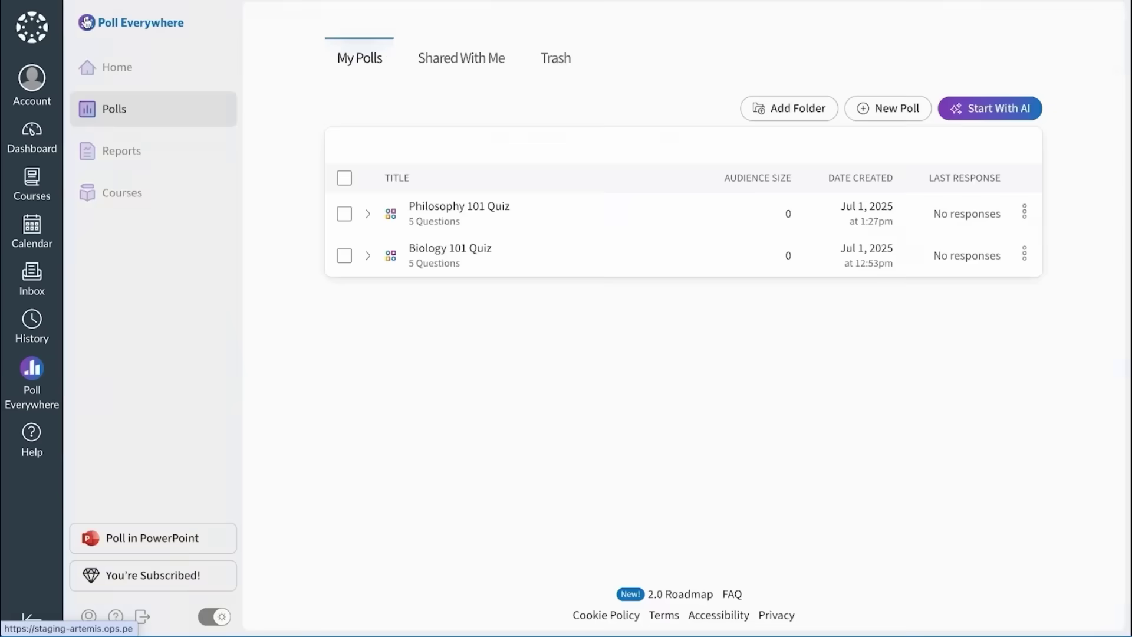
pyautogui.click(121, 192)
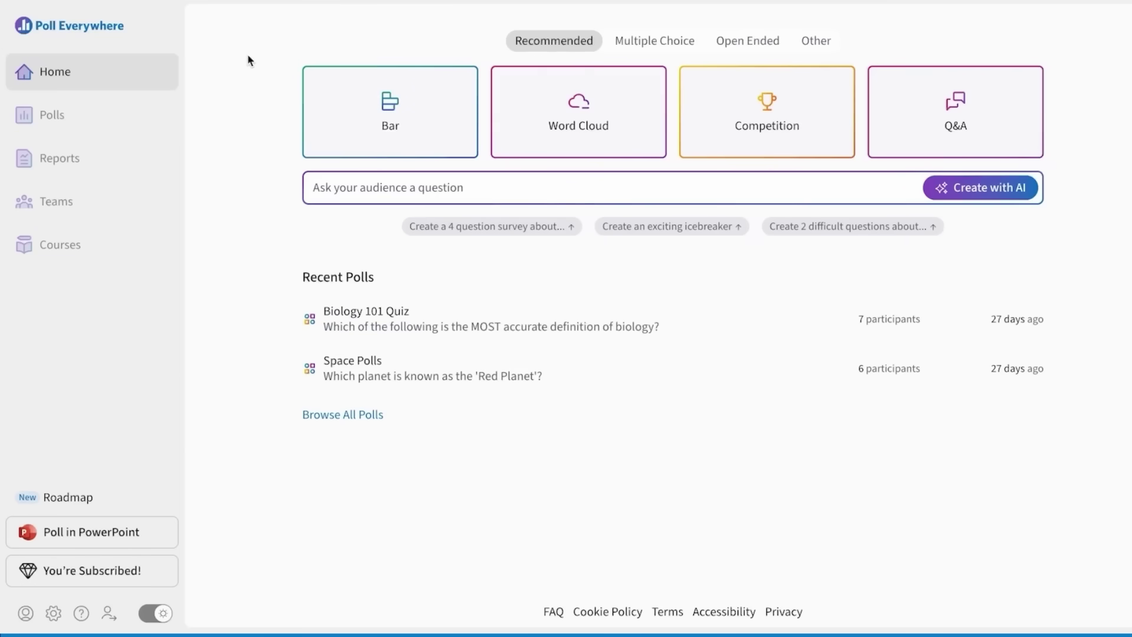
# - Go through Polls and Reports to the Teams page with its new-team form
pyautogui.click(139, 114)
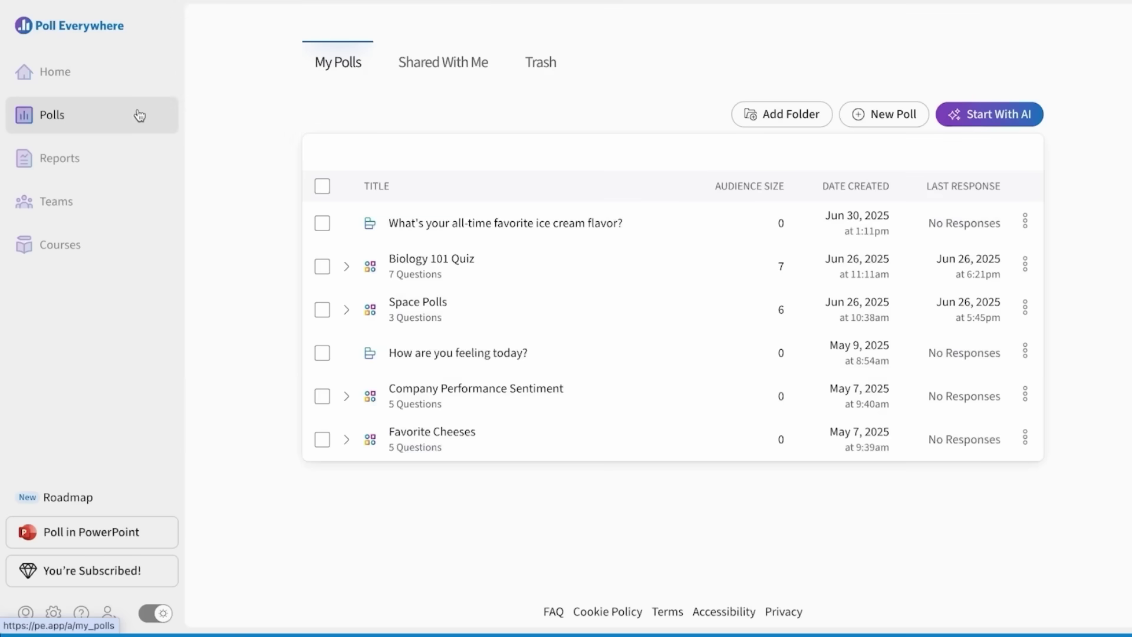
pyautogui.click(128, 157)
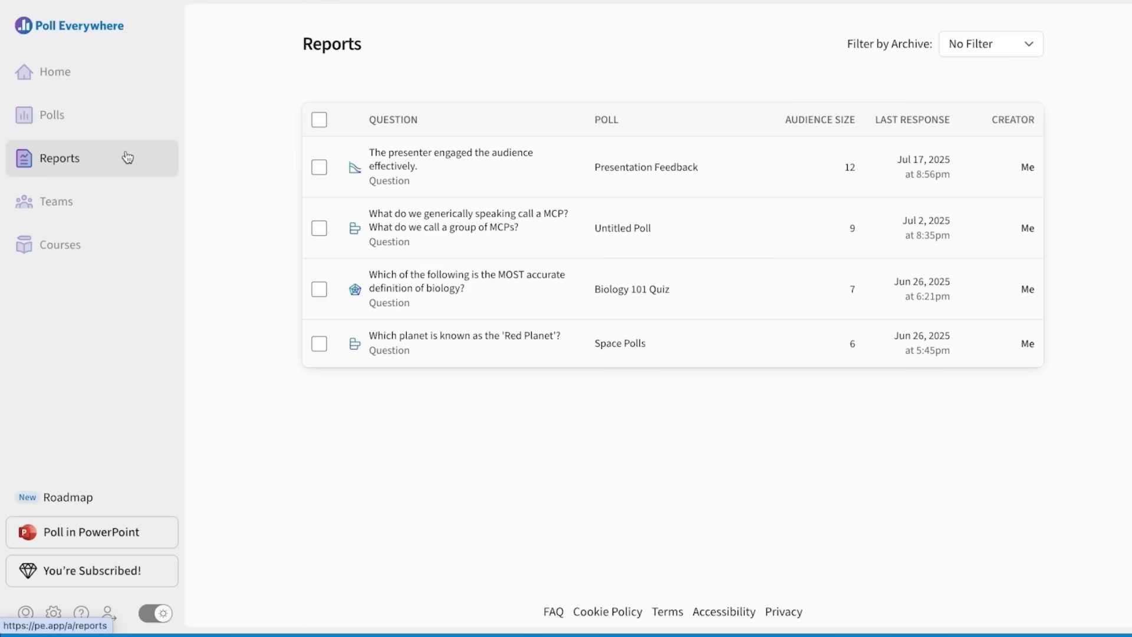
pyautogui.click(114, 195)
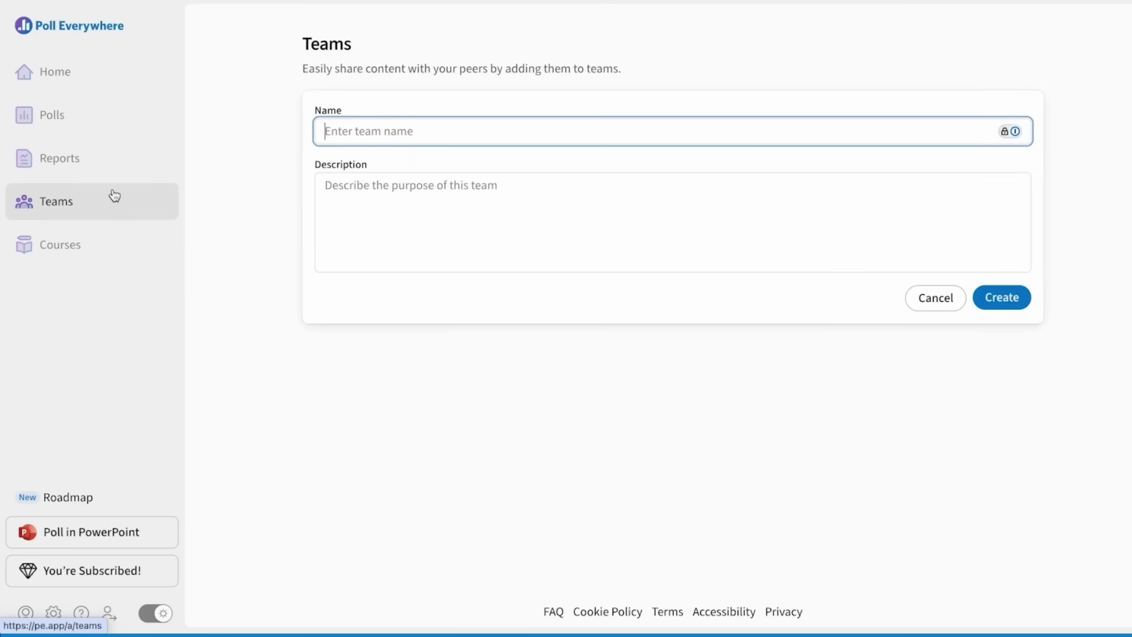